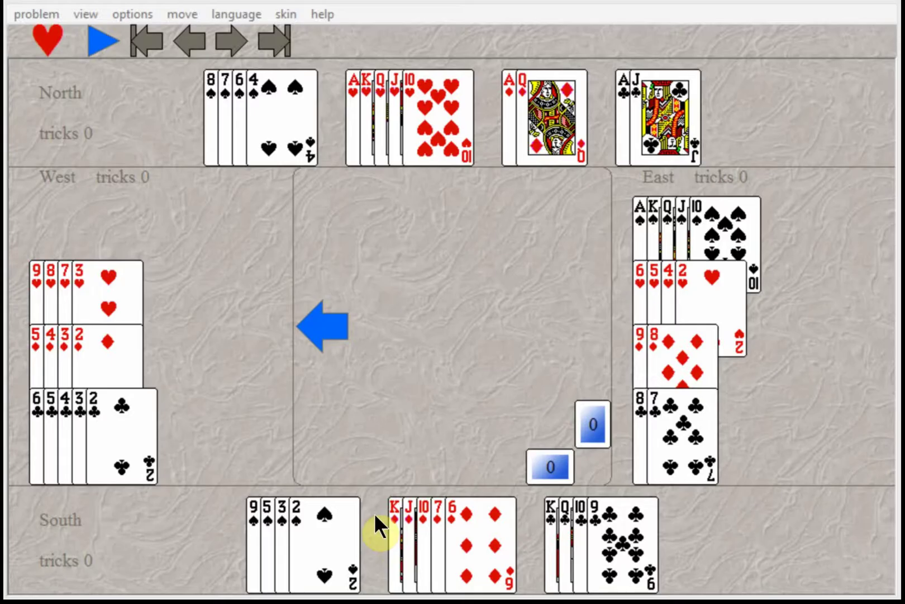
# Play the opening club trick: West's 2, North's ace, East's 7, South's 9.
pyautogui.click(121, 425)
pyautogui.click(622, 109)
pyautogui.click(689, 411)
pyautogui.click(617, 555)
# Cash North's ace and king of hearts, South discarding the 2 and 3 of spades.
pyautogui.click(363, 115)
pyautogui.click(703, 299)
pyautogui.click(337, 534)
pyautogui.click(58, 176)
pyautogui.click(368, 109)
pyautogui.click(668, 279)
pyautogui.click(329, 517)
pyautogui.click(89, 284)
# Cash North's queen and 10 of hearts, South discarding the 5 and 9 of spades.
pyautogui.click(375, 137)
pyautogui.click(657, 288)
pyautogui.click(323, 527)
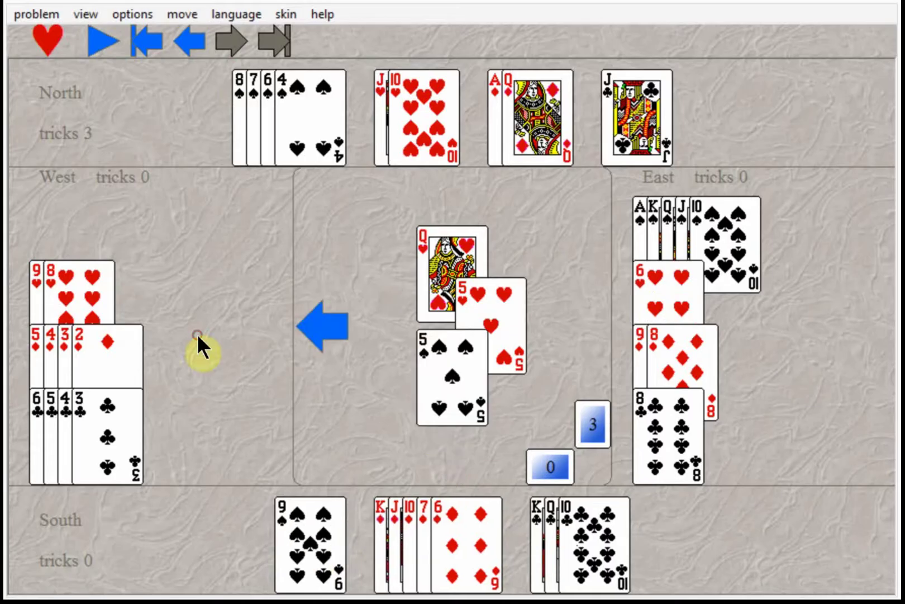
pyautogui.click(99, 288)
pyautogui.click(416, 131)
pyautogui.click(663, 320)
pyautogui.click(306, 514)
pyautogui.click(54, 266)
# Cash North's ace and queen of diamonds, all hands following suit.
pyautogui.click(487, 126)
pyautogui.click(662, 341)
pyautogui.click(408, 523)
pyautogui.click(60, 217)
pyautogui.click(511, 114)
pyautogui.click(668, 363)
pyautogui.click(424, 551)
pyautogui.click(105, 364)
# Lead North's jack of clubs and overtake with South's king to reach South's hand.
pyautogui.click(559, 121)
pyautogui.click(650, 410)
pyautogui.click(474, 528)
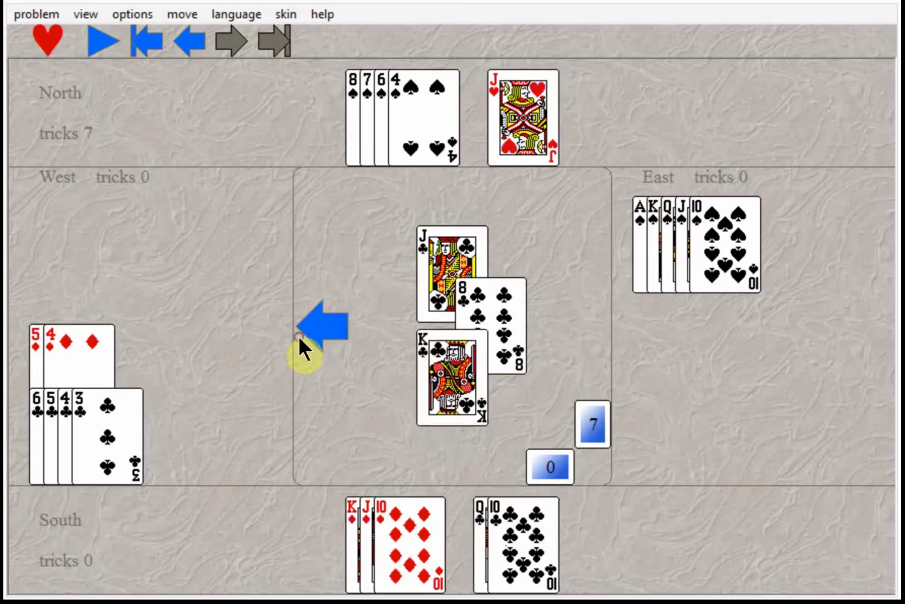
pyautogui.click(85, 420)
# Run South's king and 10 of diamonds, North discarding the 4 and 6 of spades.
pyautogui.click(349, 550)
pyautogui.click(83, 352)
pyautogui.click(425, 118)
pyautogui.click(700, 240)
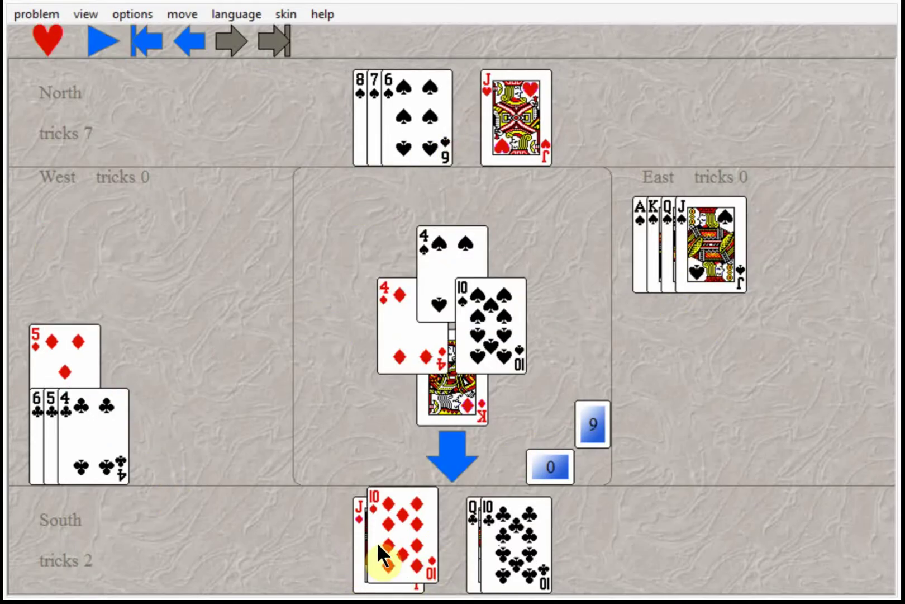
pyautogui.click(377, 541)
pyautogui.click(97, 357)
pyautogui.click(385, 130)
pyautogui.click(693, 235)
# Take the last tricks with South's jack of diamonds and 10 and queen of clubs, reaching 13.
pyautogui.click(425, 513)
pyautogui.click(73, 394)
pyautogui.click(407, 122)
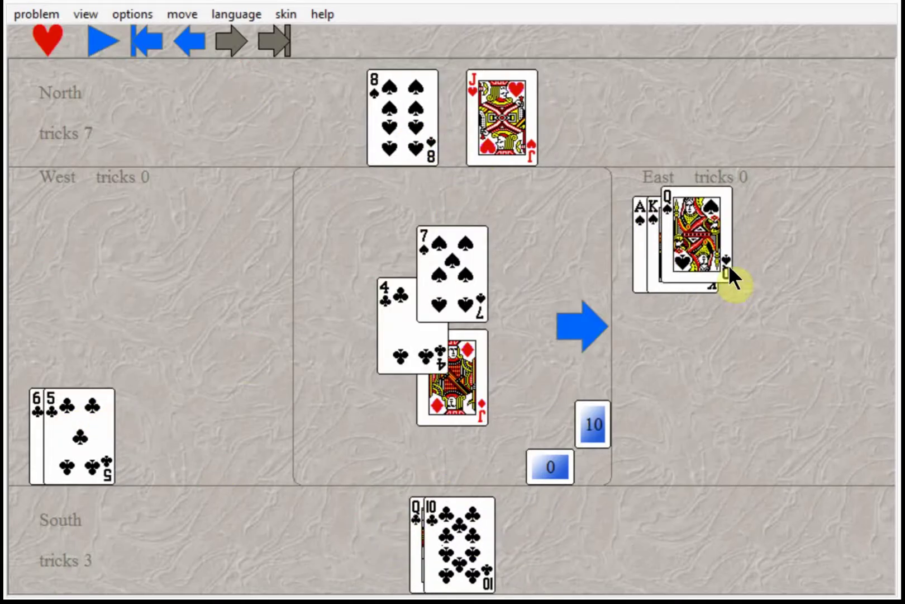
pyautogui.click(726, 269)
pyautogui.click(457, 522)
pyautogui.click(91, 422)
pyautogui.click(403, 144)
pyautogui.click(462, 543)
pyautogui.click(70, 442)
pyautogui.click(458, 142)
pyautogui.click(663, 228)
# Rewind the play to trick two, leaving North's ace of hearts and East's 2 of hearts played.
pyautogui.click(152, 43)
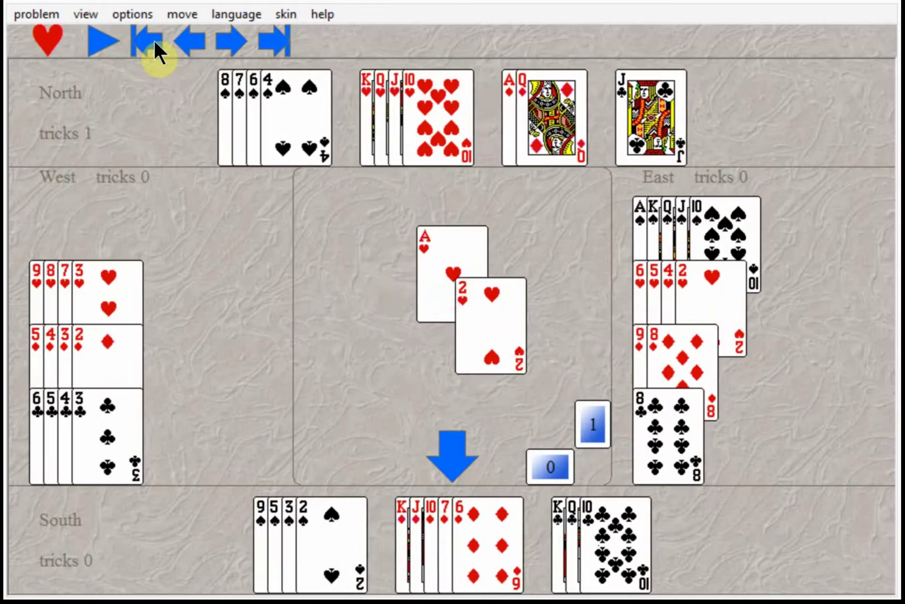
# Edit the deal so East is on lead, then start play with East's ace of spades.
pyautogui.click(27, 9)
pyautogui.click(117, 150)
pyautogui.click(345, 313)
pyautogui.click(464, 208)
pyautogui.click(50, 42)
pyautogui.click(639, 216)
pyautogui.click(70, 218)
pyautogui.click(102, 39)
# Complete the ace of spades trick and cash East's king of spades, others following or discarding.
pyautogui.click(347, 528)
pyautogui.click(107, 349)
pyautogui.click(263, 146)
pyautogui.click(644, 249)
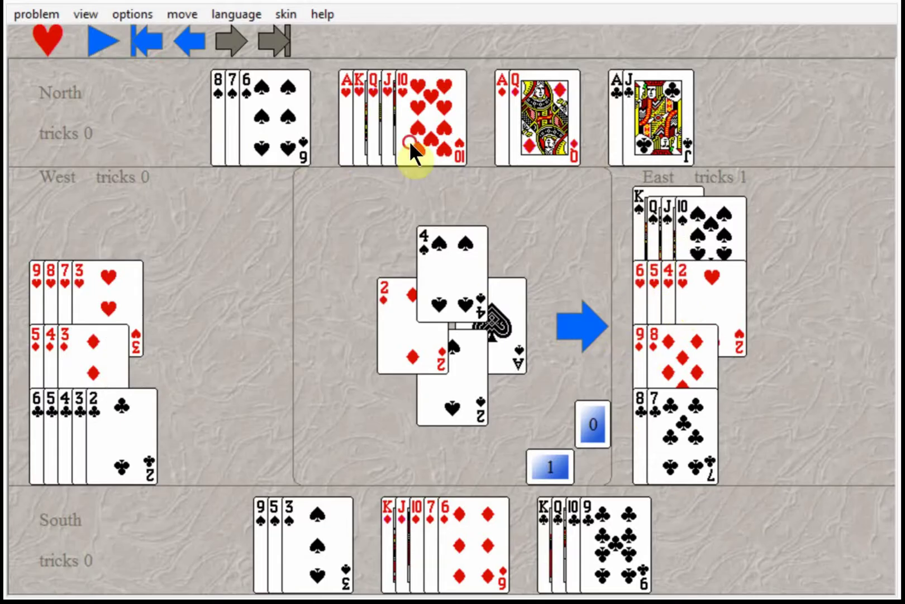
pyautogui.click(316, 536)
pyautogui.click(107, 414)
pyautogui.click(246, 137)
# Cash East's queen and 10 of spades, giving East its fourth trick.
pyautogui.click(640, 218)
pyautogui.click(279, 551)
pyautogui.click(101, 350)
pyautogui.click(266, 121)
pyautogui.click(675, 224)
pyautogui.click(330, 522)
pyautogui.click(62, 259)
pyautogui.click(244, 124)
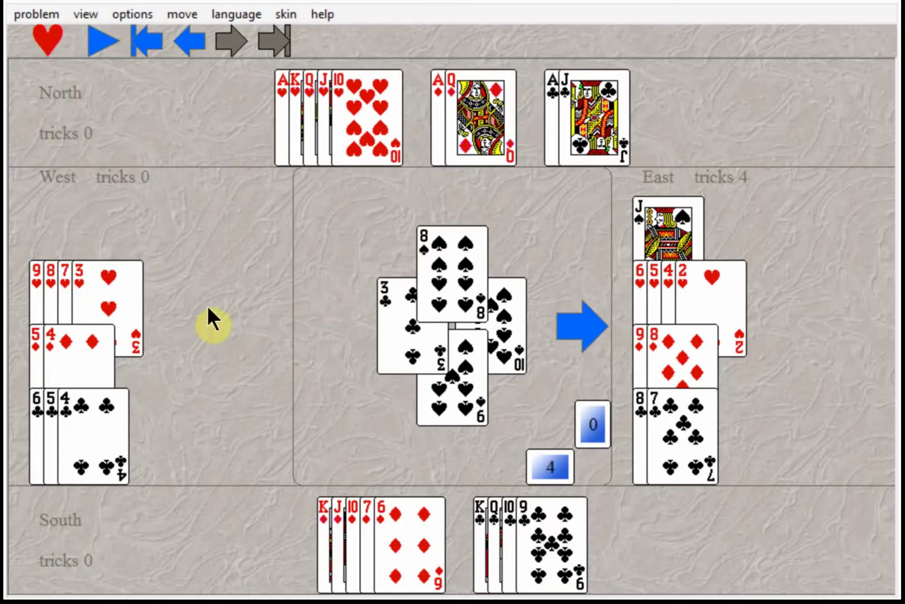
# Rewind to the start, restoring all four full hands with East on lead.
pyautogui.moveTo(559, 475)
pyautogui.click(147, 45)
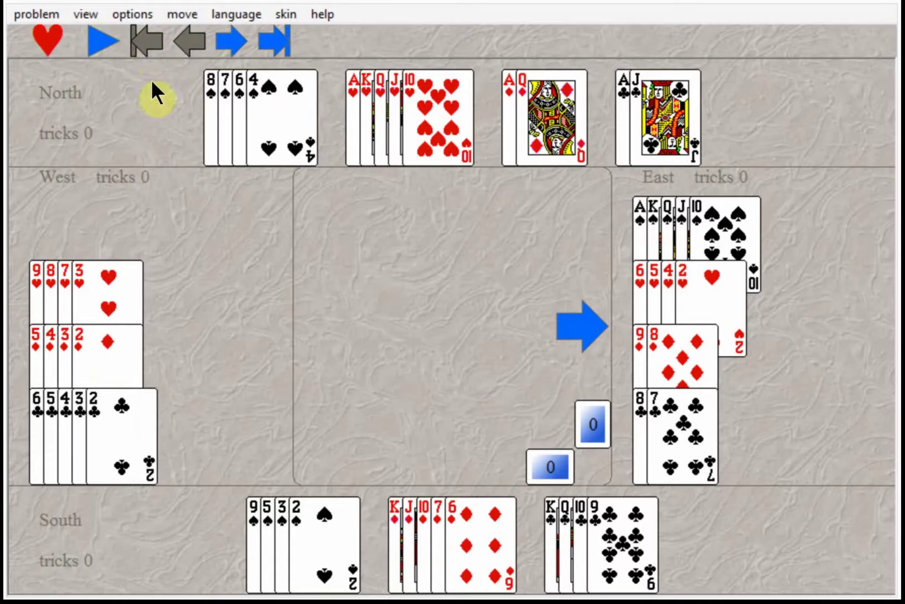